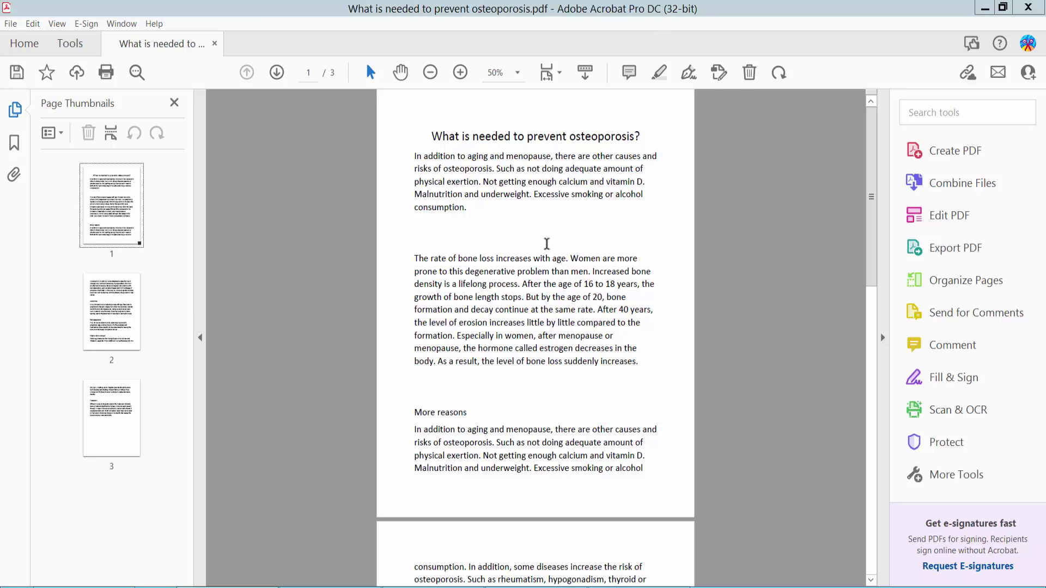
{"action": "scroll", "coordinate": [547, 243], "scroll_direction": "down", "scroll_amount": 3}
{"action": "scroll", "coordinate": [546, 244], "scroll_direction": "up", "scroll_amount": 3}
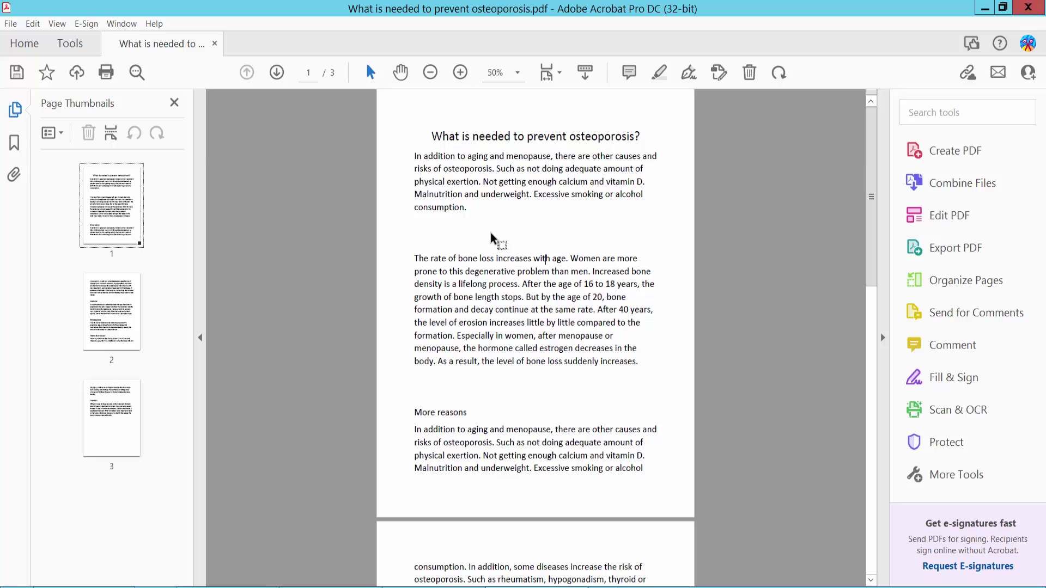
Open the Tools center for the osteoporosis PDF.
{"action": "left_click", "coordinate": [70, 46]}
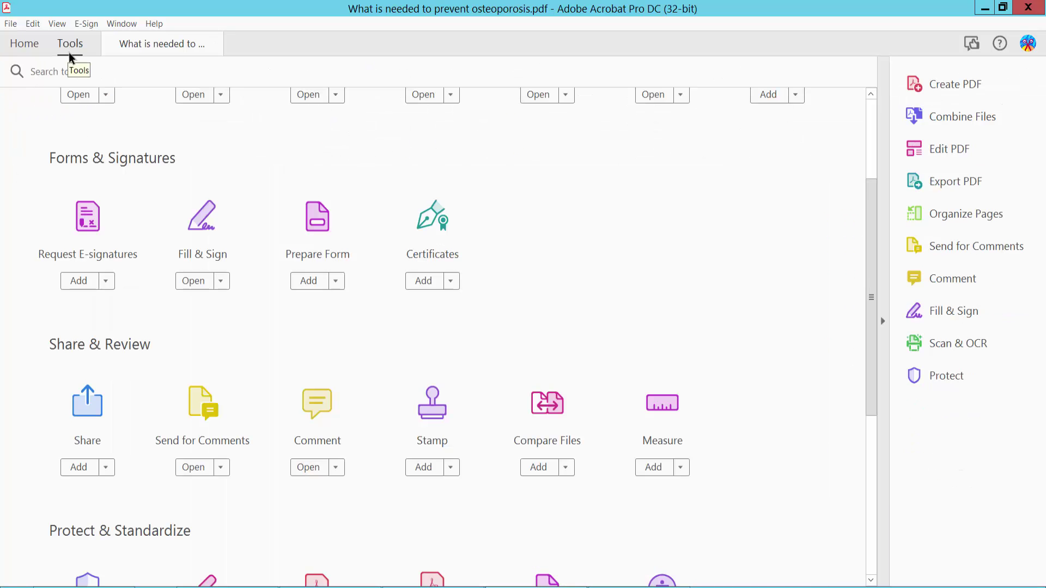
{"action": "scroll", "coordinate": [385, 204], "scroll_direction": "down", "scroll_amount": 1}
{"action": "scroll", "coordinate": [425, 254], "scroll_direction": "down", "scroll_amount": 2}
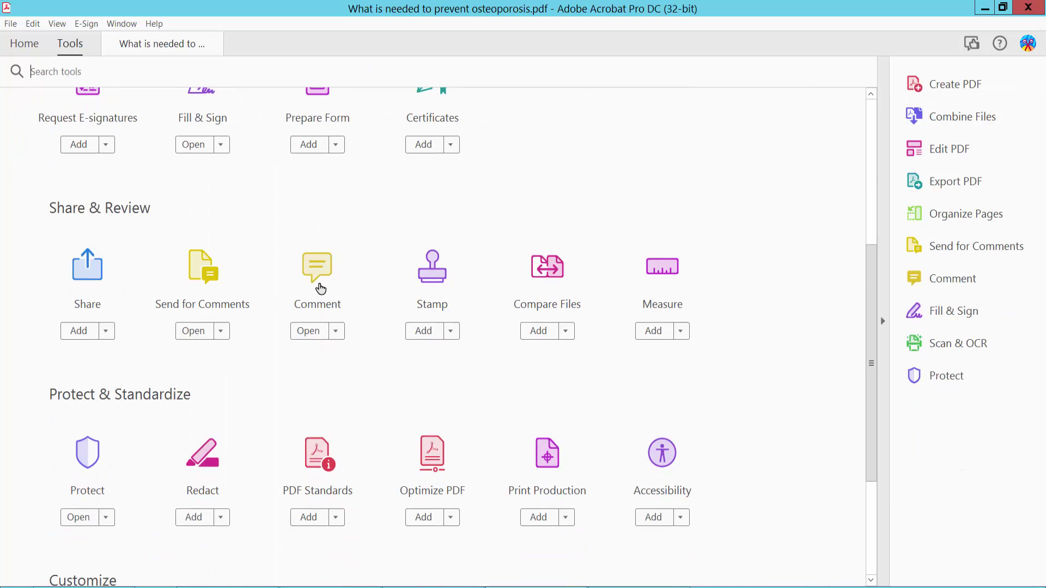
Open Comment and strike through the first three lines of the bone-loss paragraph.
{"action": "left_click", "coordinate": [319, 279]}
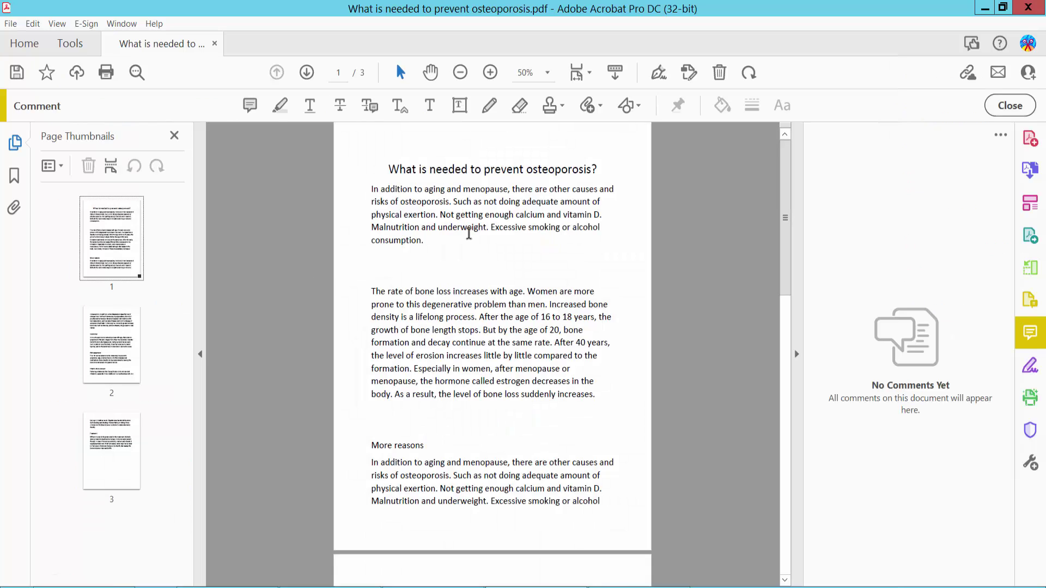
{"action": "left_click", "coordinate": [340, 109]}
{"action": "left_click_drag", "start_coordinate": [368, 284], "coordinate": [615, 319]}
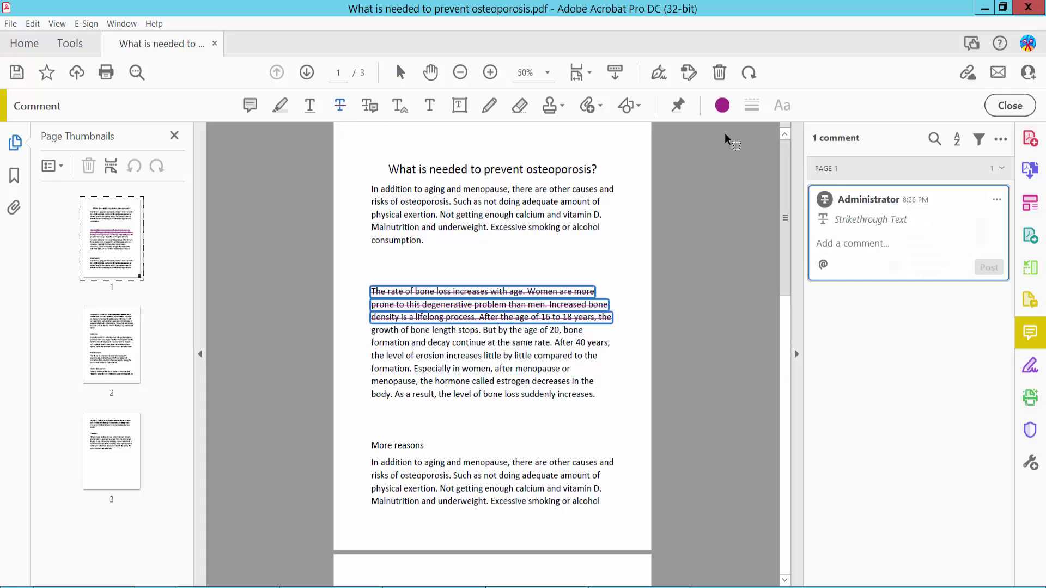
Recolor the new strikethrough red at full opacity.
{"action": "left_click", "coordinate": [722, 106]}
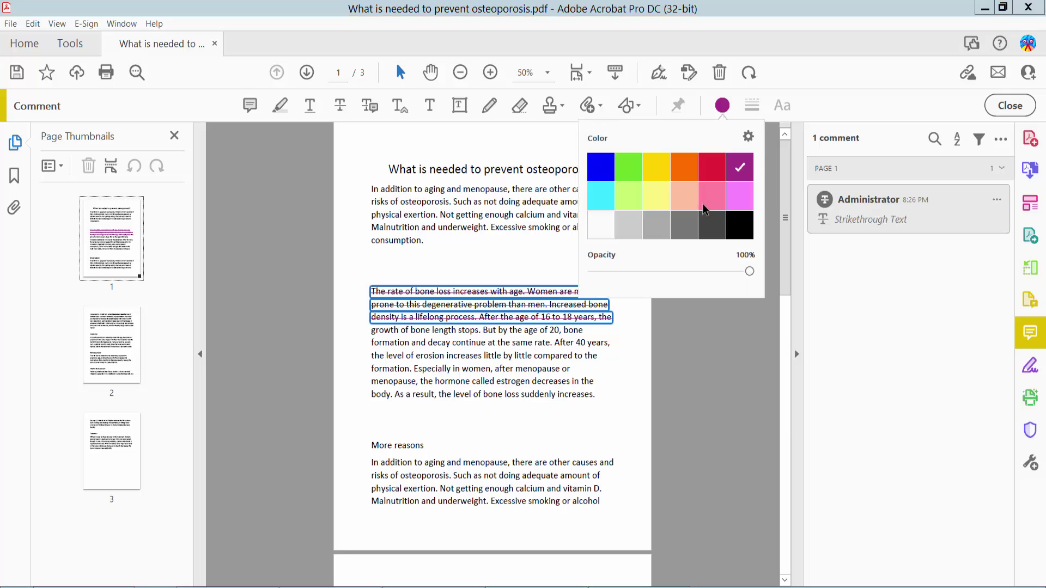
{"action": "left_click", "coordinate": [717, 171]}
{"action": "mouse_move", "coordinate": [749, 271]}
{"action": "left_mouse_down"}
{"action": "mouse_move", "coordinate": [725, 281]}
{"action": "mouse_move", "coordinate": [754, 274]}
{"action": "left_mouse_up"}
{"action": "left_click", "coordinate": [647, 364]}
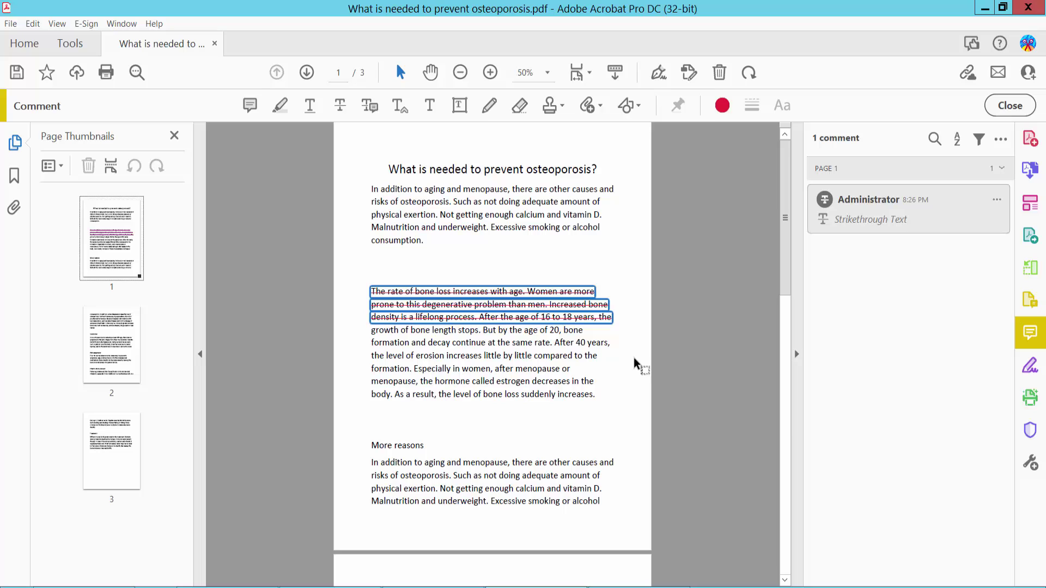
{"action": "scroll", "coordinate": [501, 322], "scroll_direction": "up", "scroll_amount": 1, "text": "ctrl"}
{"action": "scroll", "coordinate": [486, 314], "scroll_direction": "down", "scroll_amount": 2}
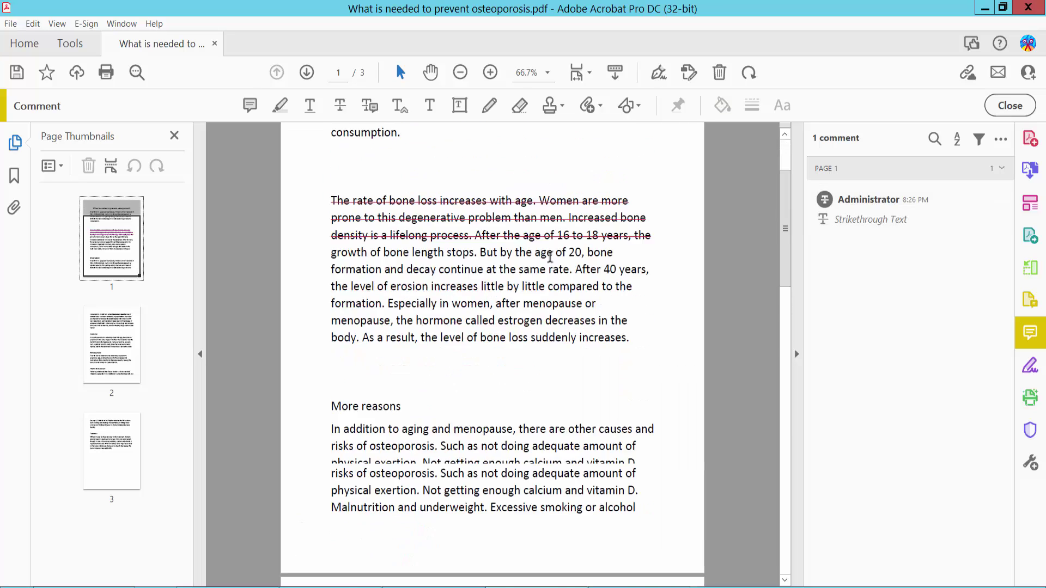
{"action": "scroll", "coordinate": [550, 261], "scroll_direction": "down", "scroll_amount": 5}
{"action": "scroll", "coordinate": [550, 262], "scroll_direction": "down", "scroll_amount": 5}
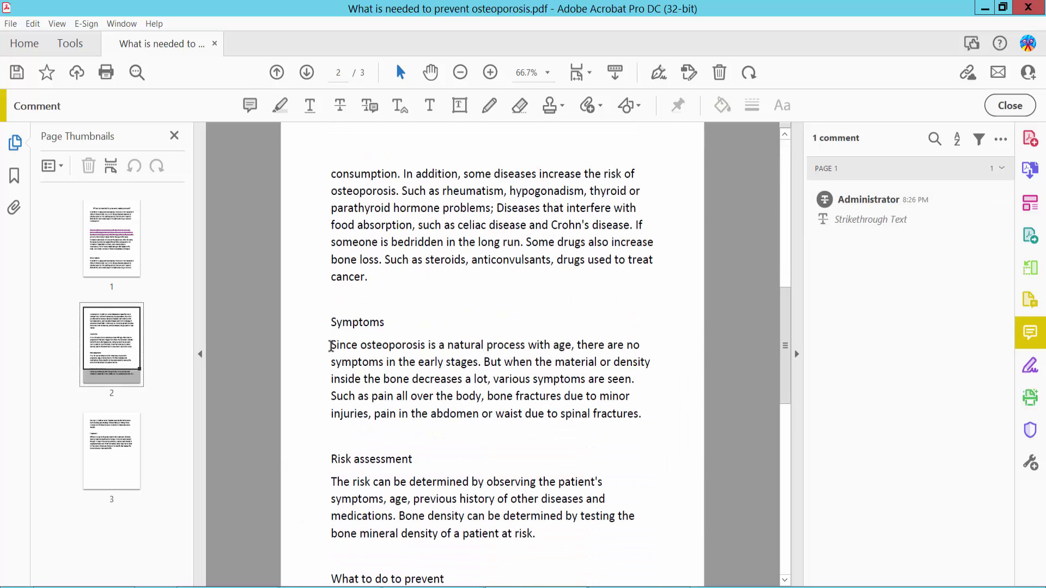
Strike through the Symptoms paragraph's first two lines and color it pink.
{"action": "left_click_drag", "start_coordinate": [330, 346], "coordinate": [646, 366]}
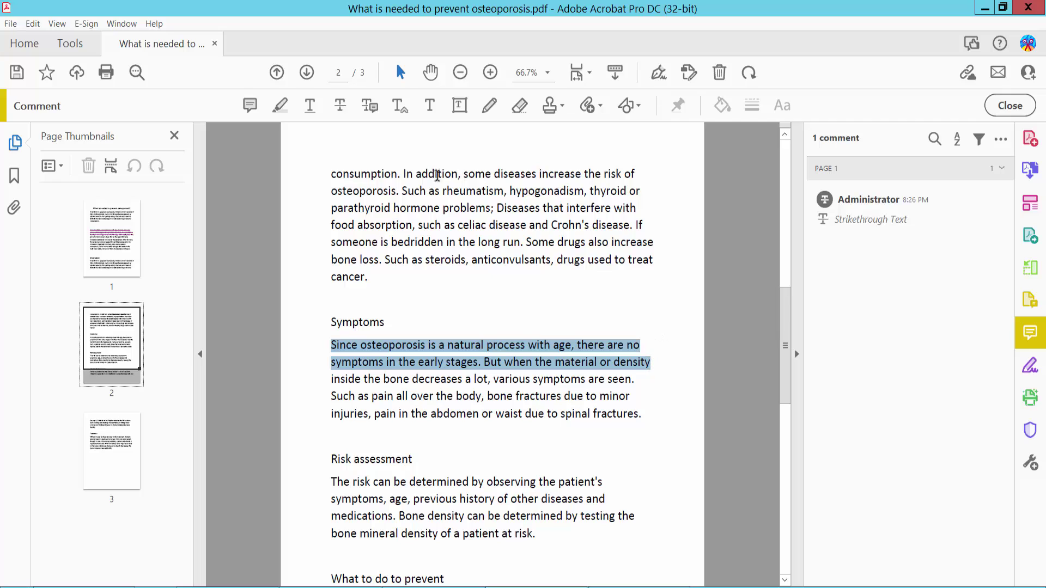
{"action": "left_click", "coordinate": [340, 105]}
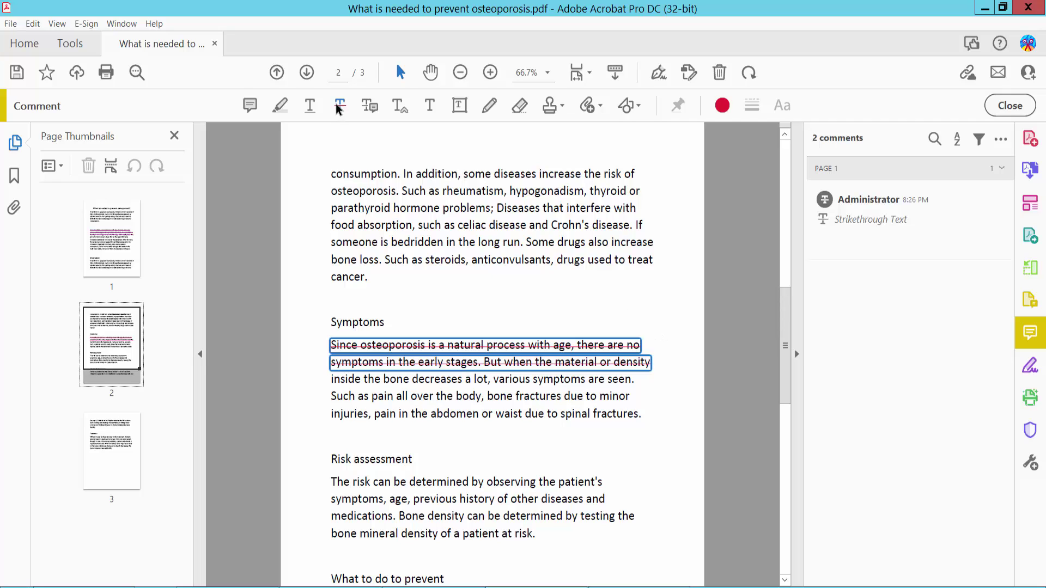
{"action": "left_click", "coordinate": [725, 108]}
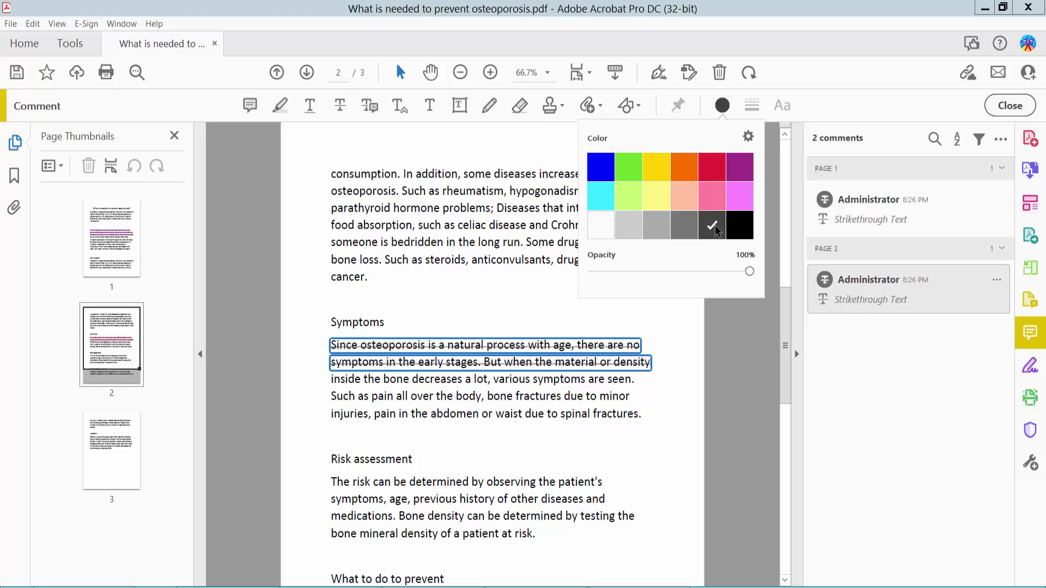
{"action": "left_click", "coordinate": [738, 202]}
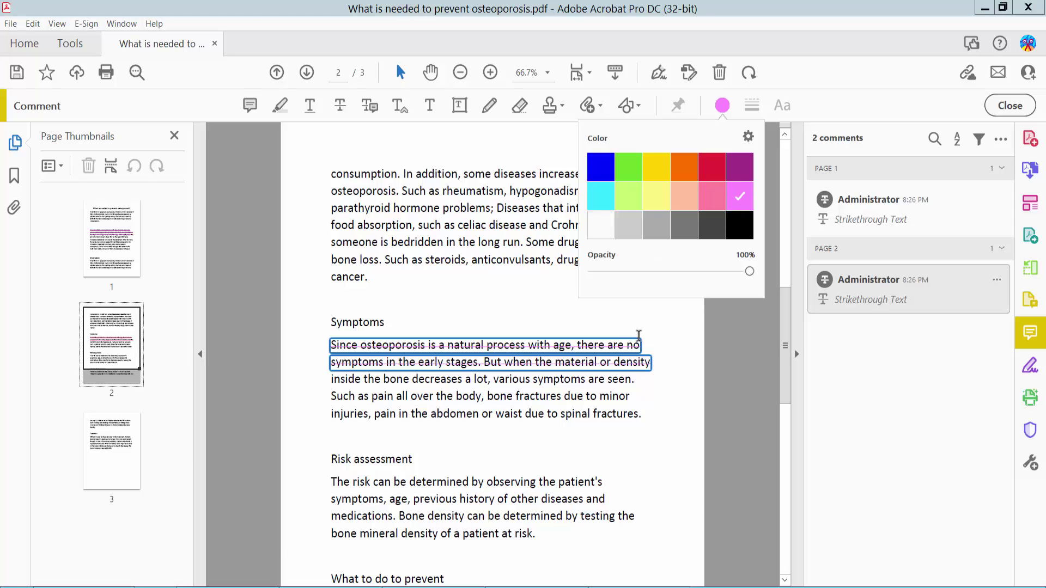
Strike through the 'What to do to prevent' heading and paragraph in blue.
{"action": "left_click", "coordinate": [668, 334]}
{"action": "scroll", "coordinate": [666, 299], "scroll_direction": "down", "scroll_amount": 3}
{"action": "scroll", "coordinate": [666, 299], "scroll_direction": "down", "scroll_amount": 3}
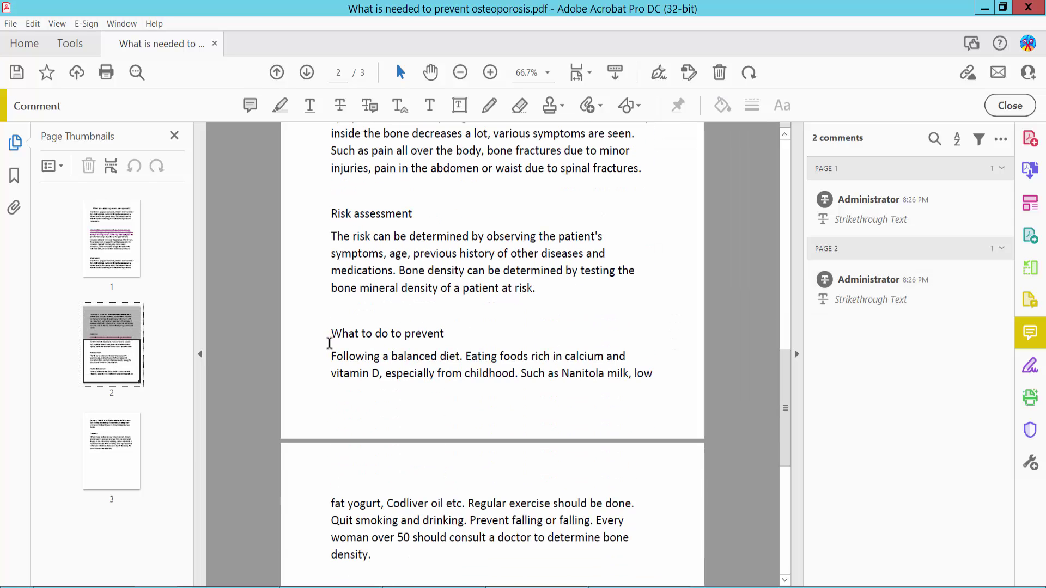
{"action": "left_click_drag", "start_coordinate": [329, 343], "coordinate": [653, 375]}
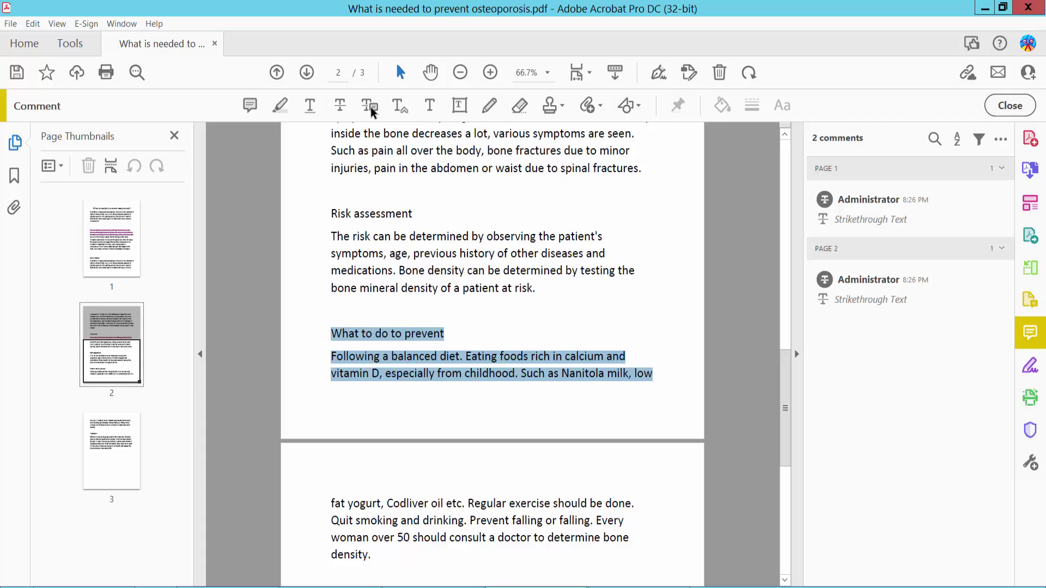
{"action": "left_click", "coordinate": [340, 104]}
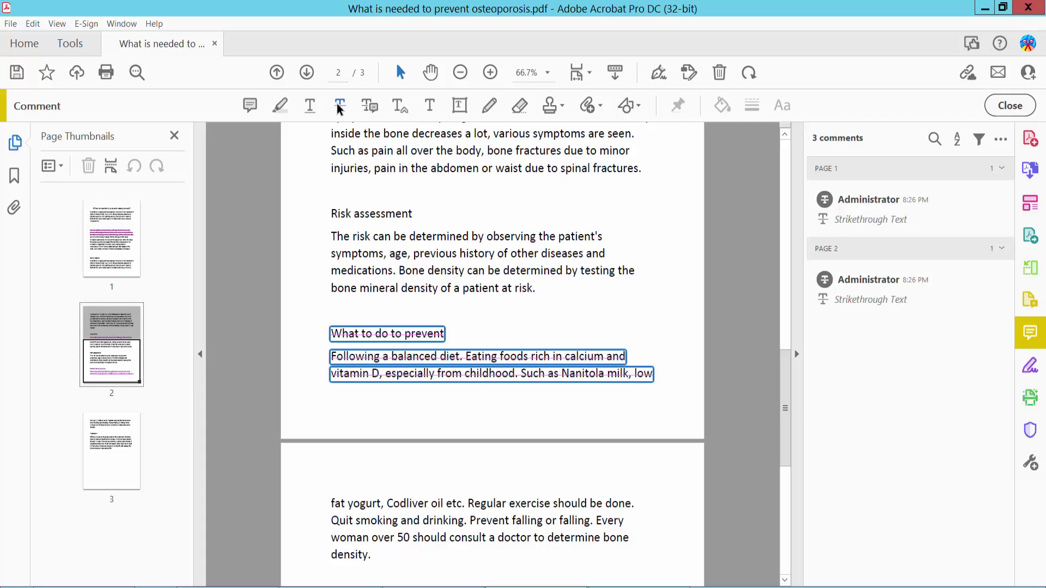
{"action": "left_click", "coordinate": [721, 107]}
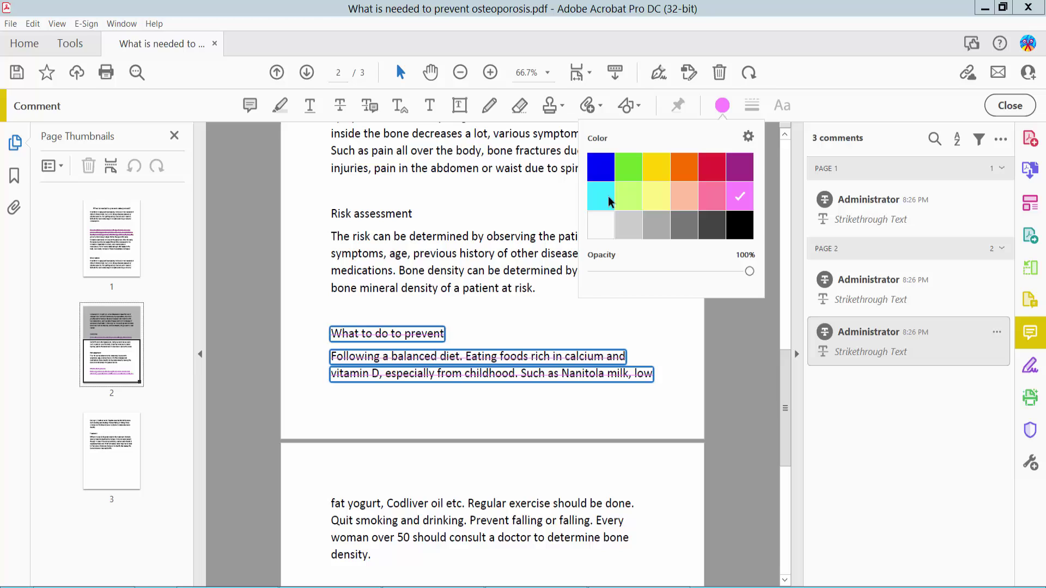
{"action": "left_click", "coordinate": [606, 174]}
{"action": "left_click", "coordinate": [672, 353]}
{"action": "scroll", "coordinate": [642, 423], "scroll_direction": "up", "scroll_amount": 3}
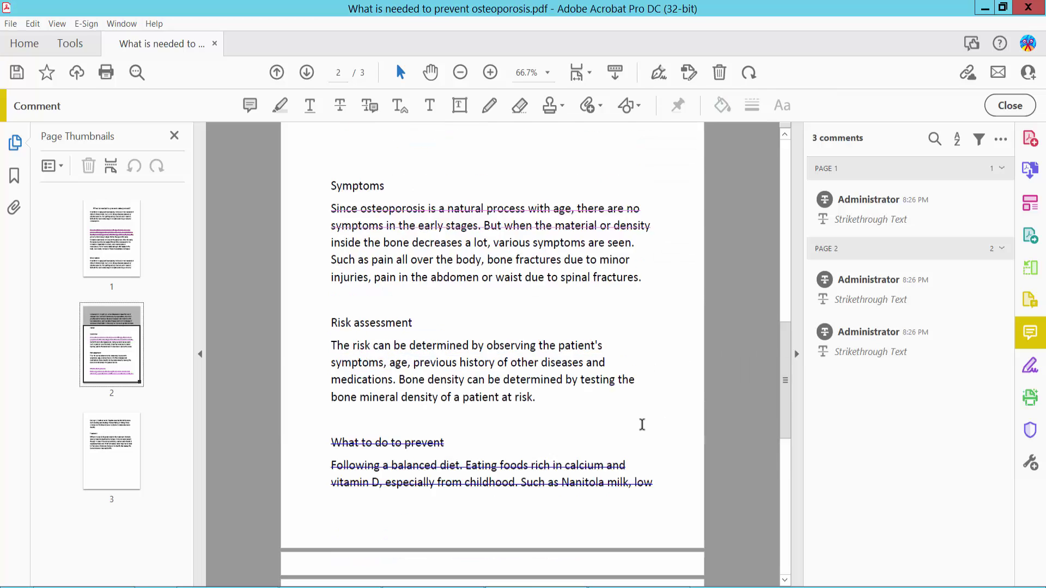
{"action": "scroll", "coordinate": [641, 424], "scroll_direction": "up", "scroll_amount": 6}
{"action": "scroll", "coordinate": [643, 430], "scroll_direction": "up", "scroll_amount": 10}
{"action": "scroll", "coordinate": [491, 344], "scroll_direction": "up", "scroll_amount": 4}
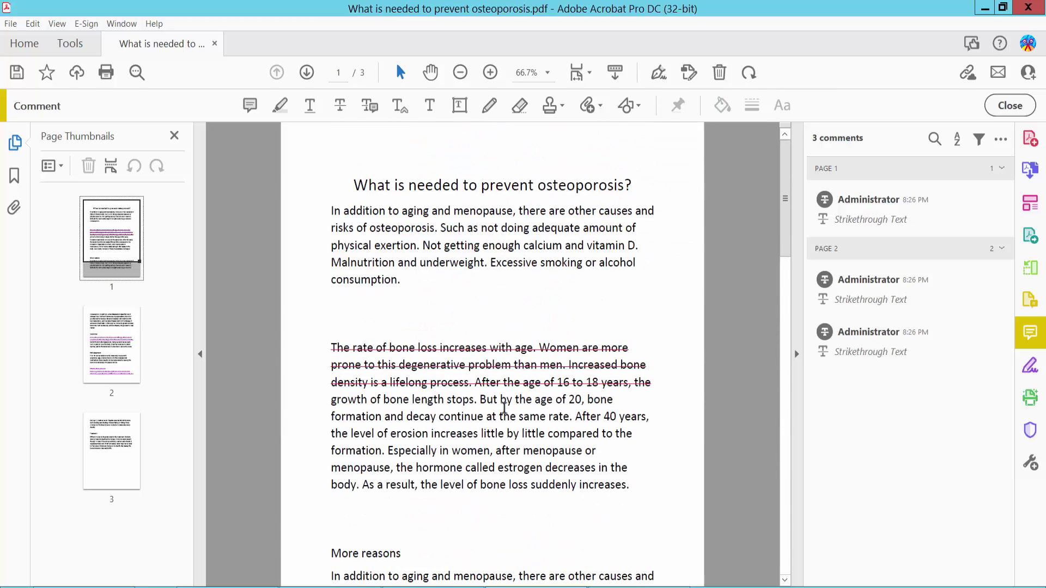
{"action": "scroll", "coordinate": [499, 408], "scroll_direction": "down", "scroll_amount": 1}
{"action": "scroll", "coordinate": [504, 372], "scroll_direction": "down", "scroll_amount": 4}
{"action": "scroll", "coordinate": [505, 372], "scroll_direction": "up", "scroll_amount": 2}
{"action": "scroll", "coordinate": [507, 368], "scroll_direction": "down", "scroll_amount": 2}
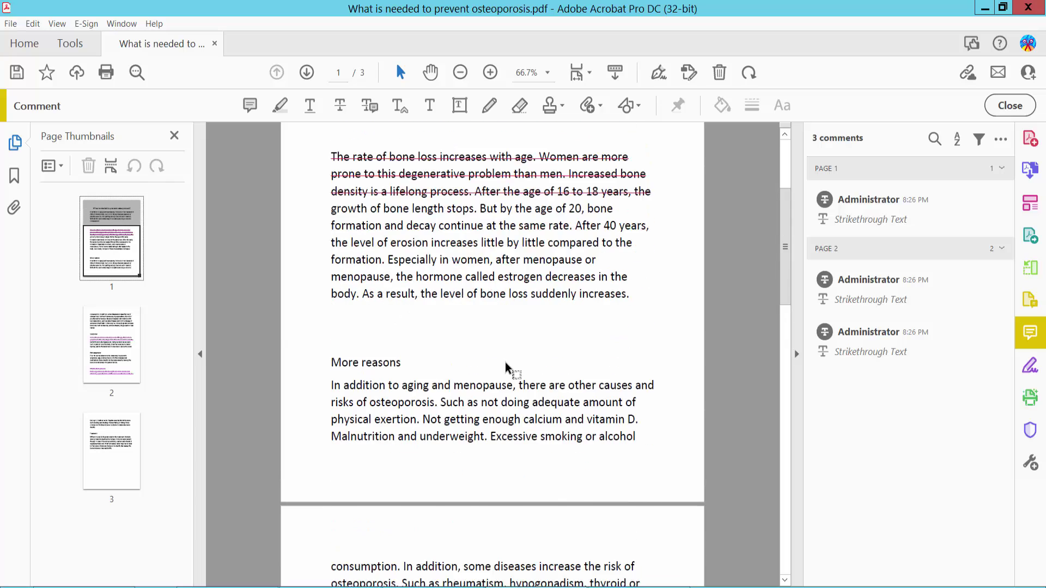
{"action": "scroll", "coordinate": [506, 368], "scroll_direction": "down", "scroll_amount": 5}
{"action": "scroll", "coordinate": [506, 368], "scroll_direction": "down", "scroll_amount": 5}
{"action": "mouse_move", "coordinate": [330, 211]}
{"action": "left_mouse_down"}
{"action": "mouse_move", "coordinate": [373, 284]}
{"action": "mouse_move", "coordinate": [467, 329]}
{"action": "mouse_move", "coordinate": [476, 303]}
{"action": "mouse_move", "coordinate": [654, 300]}
{"action": "left_mouse_up"}
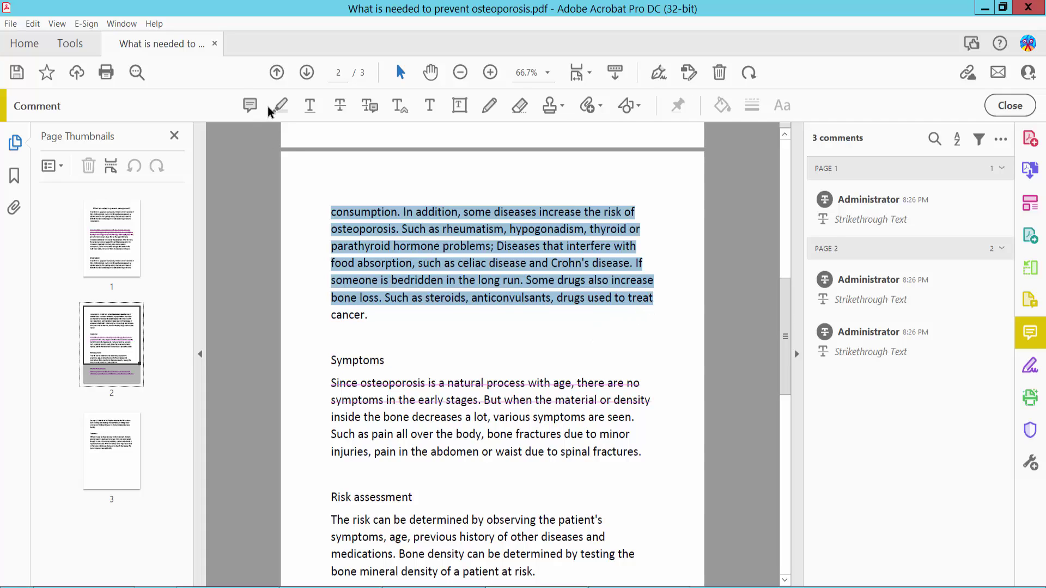
Strike through page 2's diseases-and-drugs paragraph in red, then open and close File.
{"action": "left_click", "coordinate": [340, 108]}
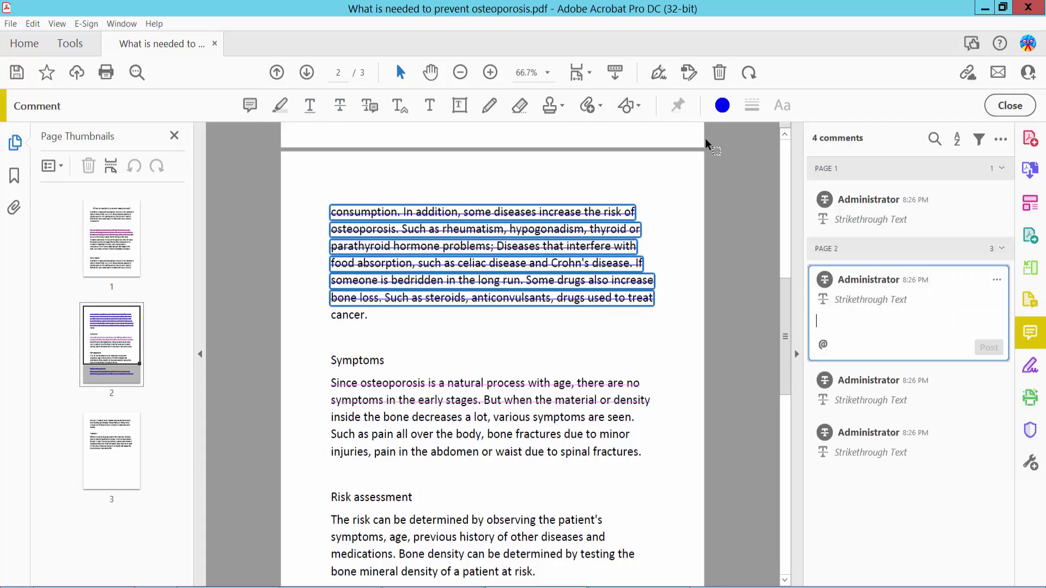
{"action": "left_click", "coordinate": [722, 105]}
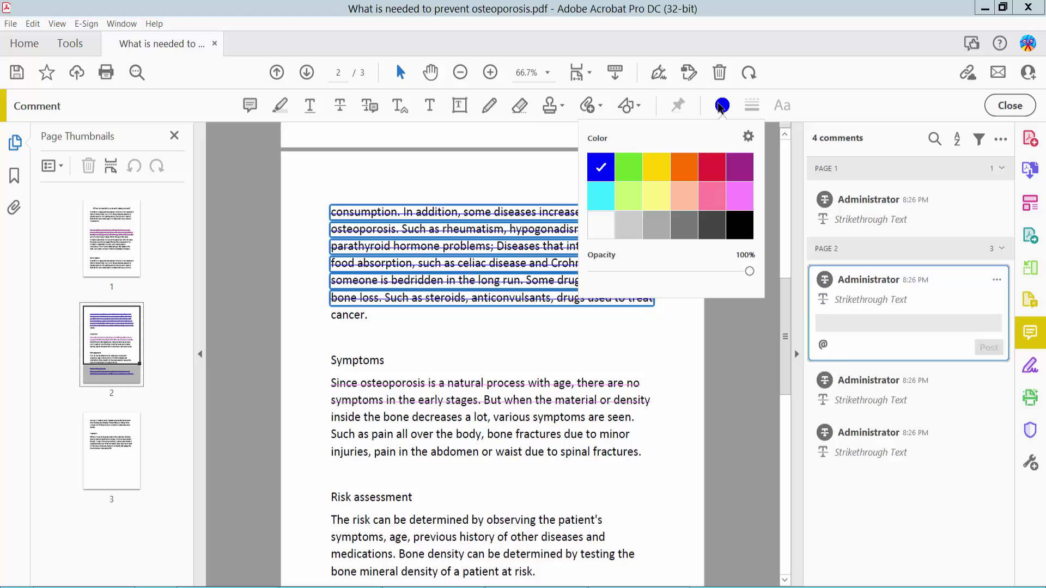
{"action": "left_click", "coordinate": [708, 173]}
{"action": "left_click", "coordinate": [692, 336]}
{"action": "scroll", "coordinate": [619, 363], "scroll_direction": "up", "scroll_amount": 2}
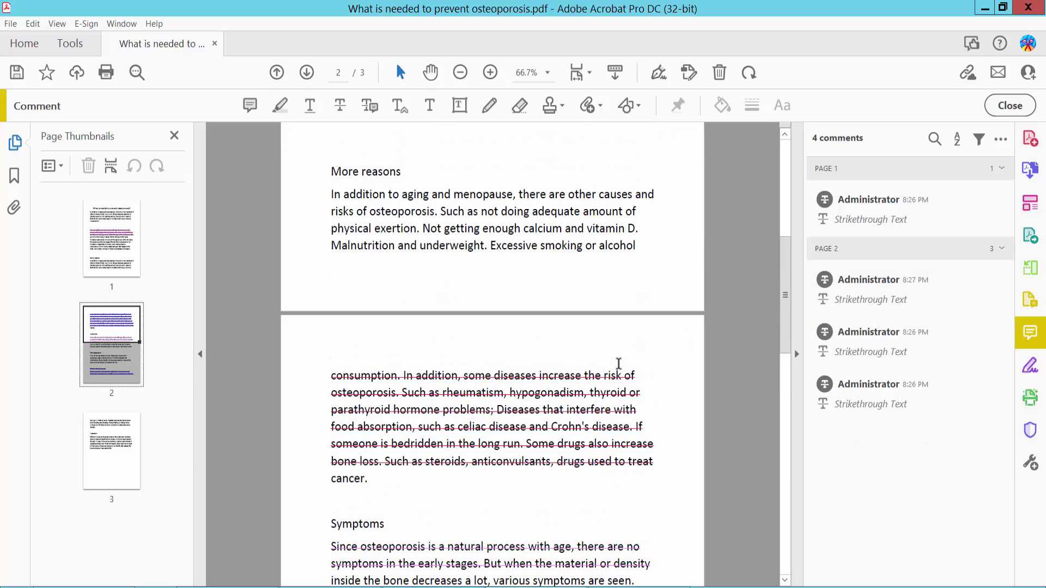
{"action": "scroll", "coordinate": [618, 364], "scroll_direction": "up", "scroll_amount": 3}
{"action": "scroll", "coordinate": [618, 366], "scroll_direction": "up", "scroll_amount": 2}
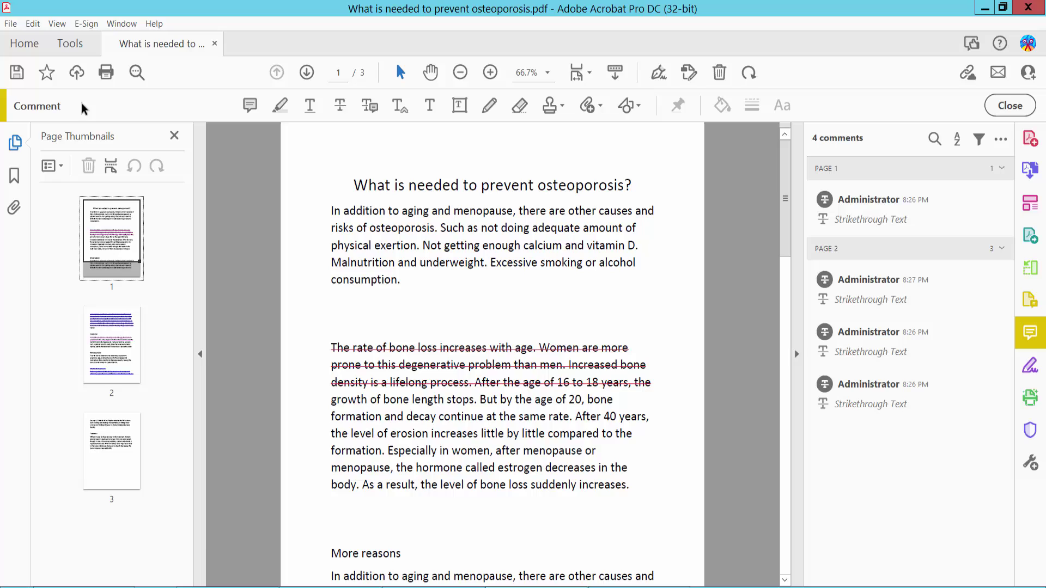
{"action": "left_click", "coordinate": [11, 23]}
{"action": "left_click", "coordinate": [560, 313]}
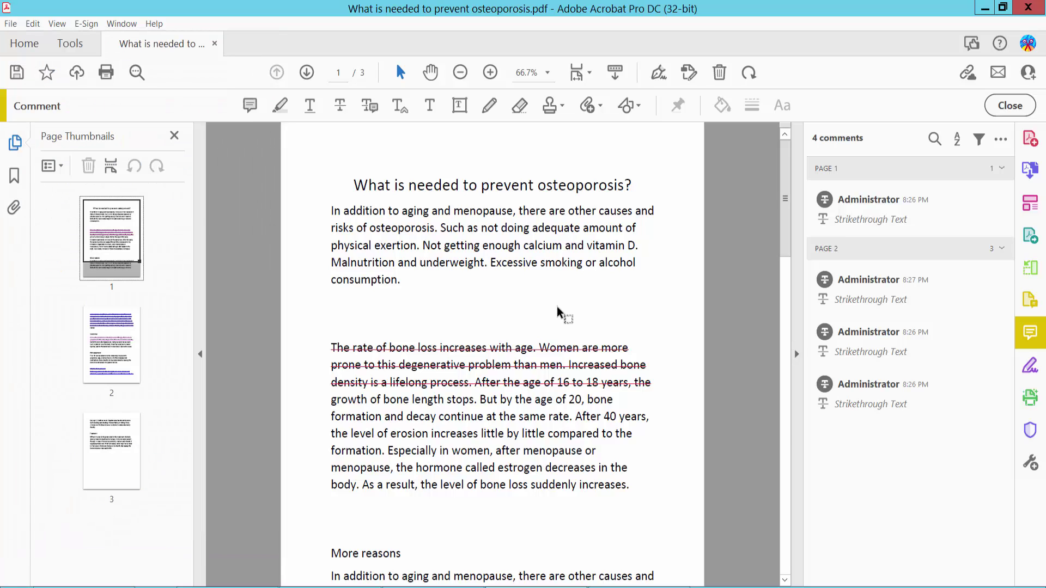